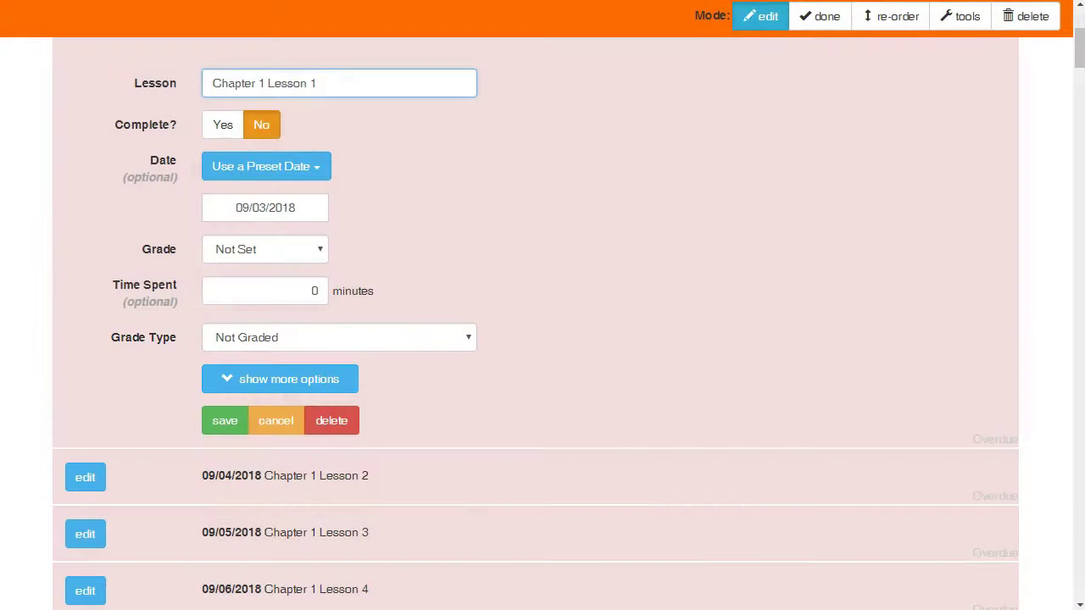
Step: Preview a bulk update of the Geometry lessons whose name contains "Chapter"
{"action": "scroll", "coordinate": [536, 305], "scroll_direction": "up", "scroll_amount": 4}
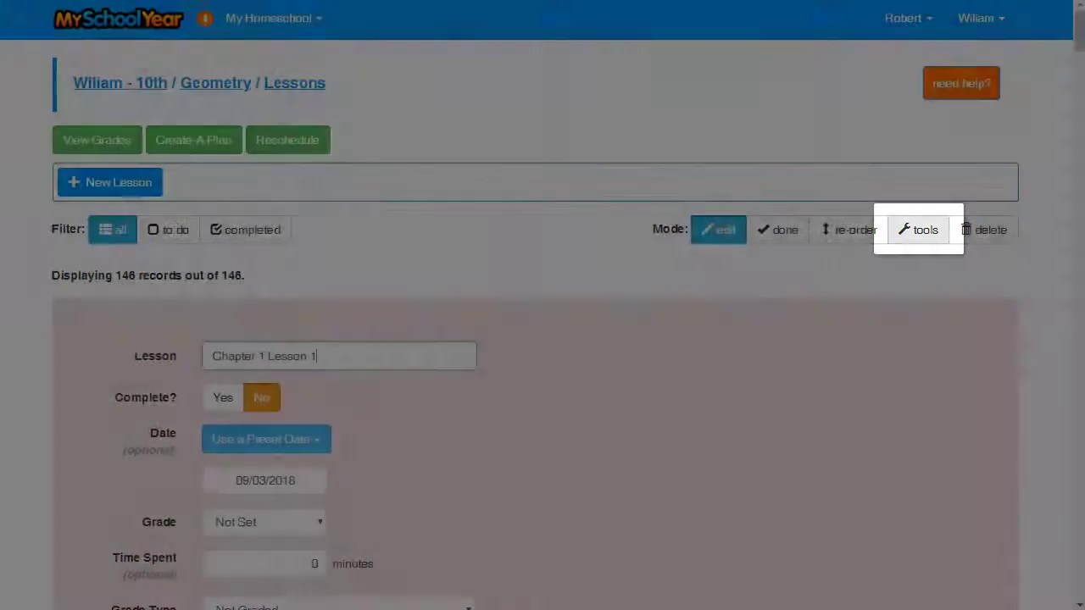
{"action": "left_click", "coordinate": [919, 230]}
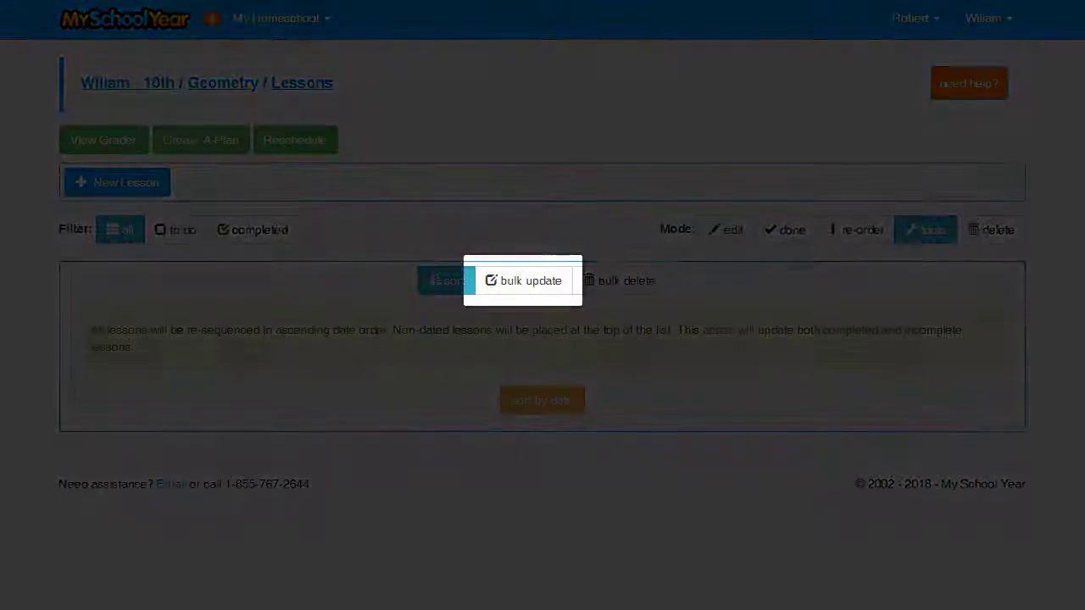
{"action": "left_click", "coordinate": [524, 280]}
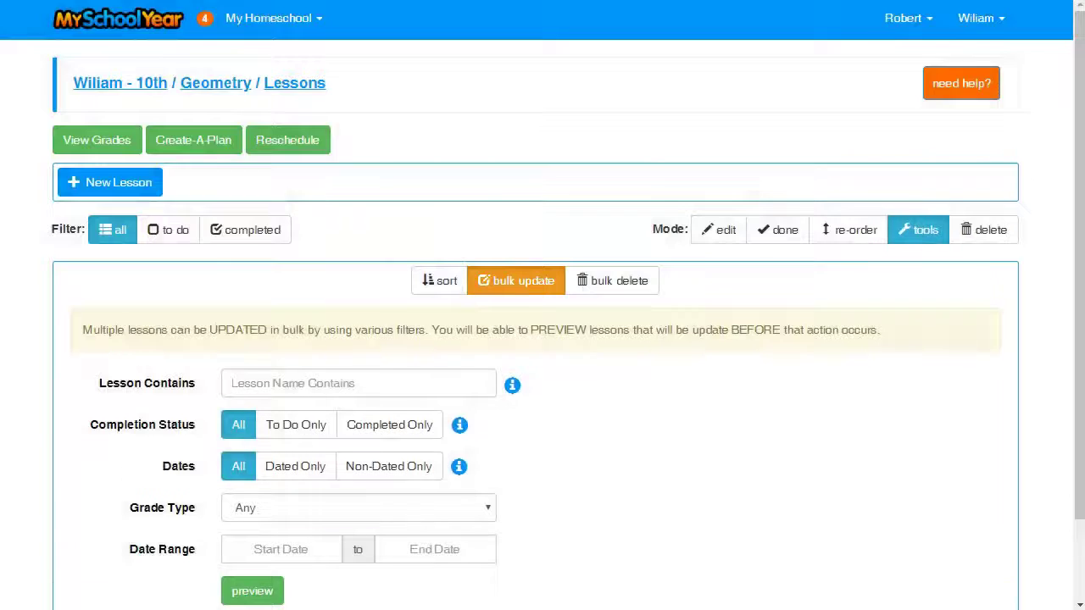
{"action": "scroll", "coordinate": [543, 339], "scroll_direction": "down", "scroll_amount": 2}
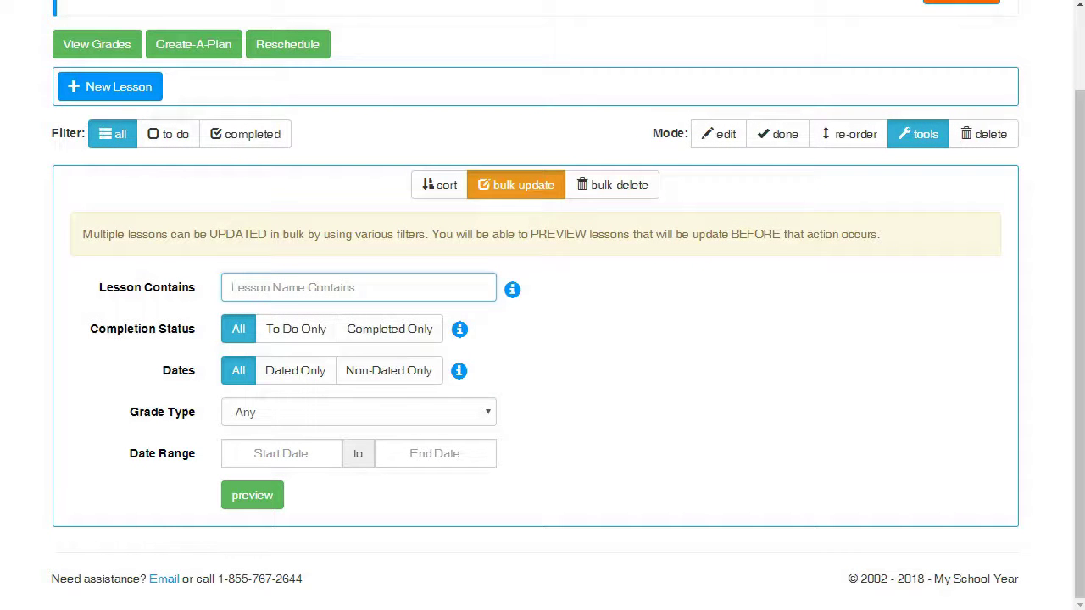
{"action": "type", "text": "Chapter"}
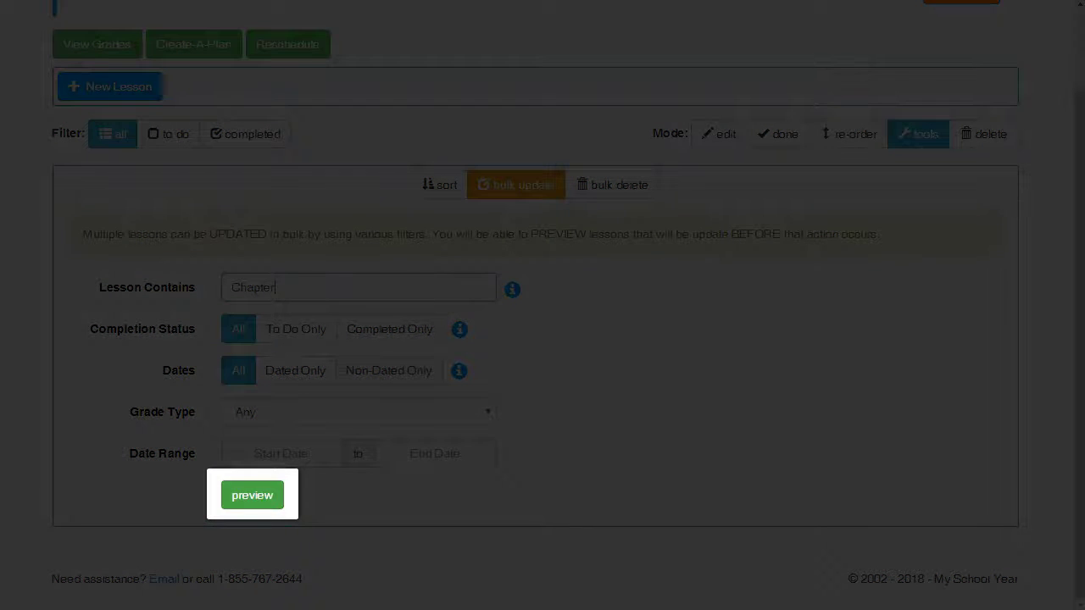
{"action": "left_click", "coordinate": [253, 495]}
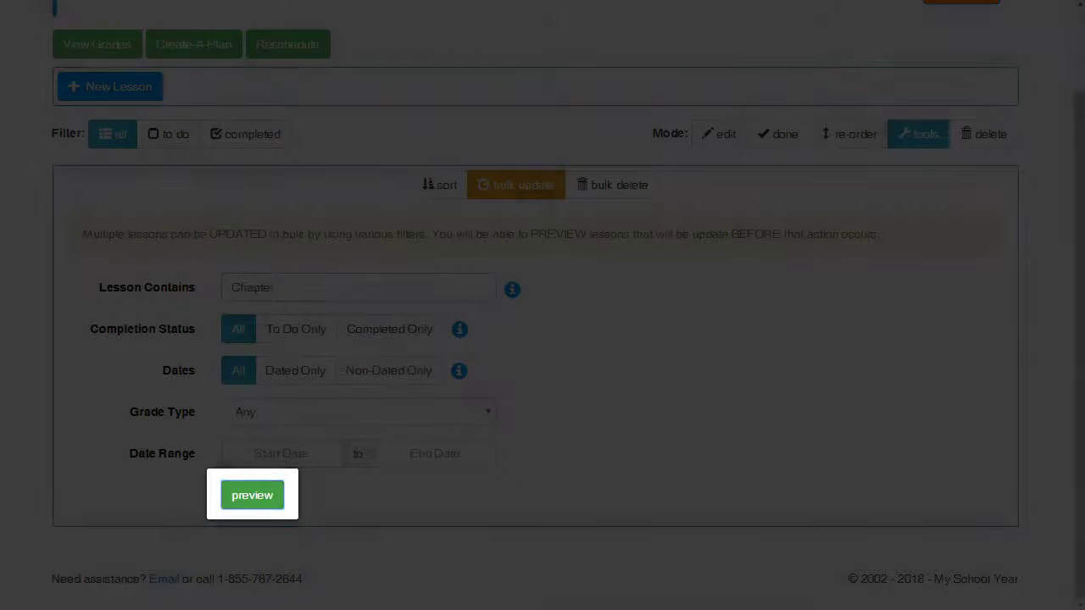
Step: Set the grade type of all previewed lessons to Assignment-Daily and apply the bulk update
{"action": "scroll", "coordinate": [536, 339], "scroll_direction": "down", "scroll_amount": 4}
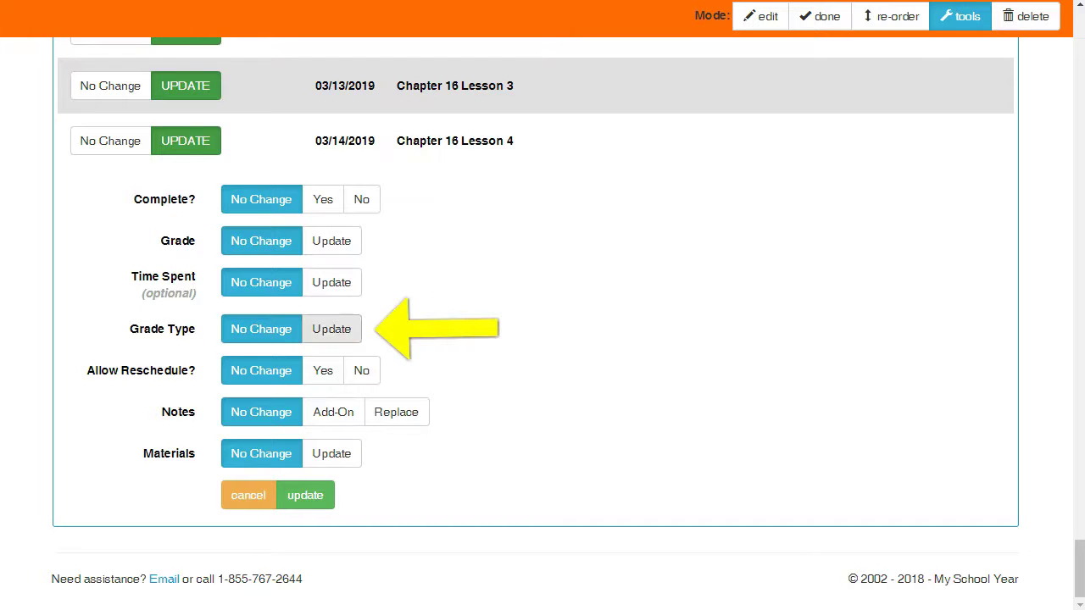
{"action": "left_click", "coordinate": [331, 329]}
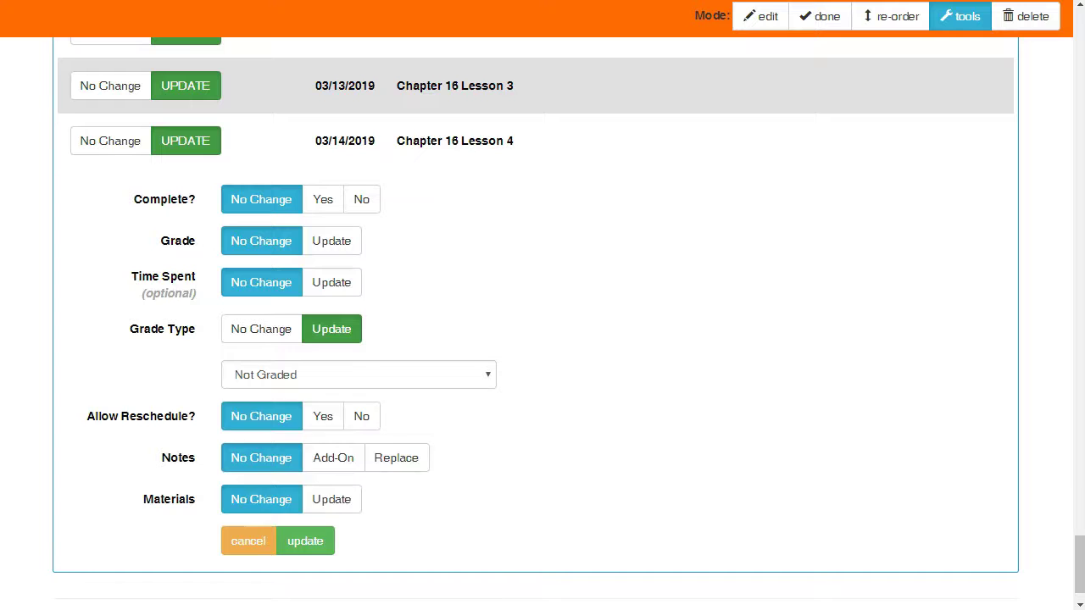
{"action": "left_click", "coordinate": [359, 374]}
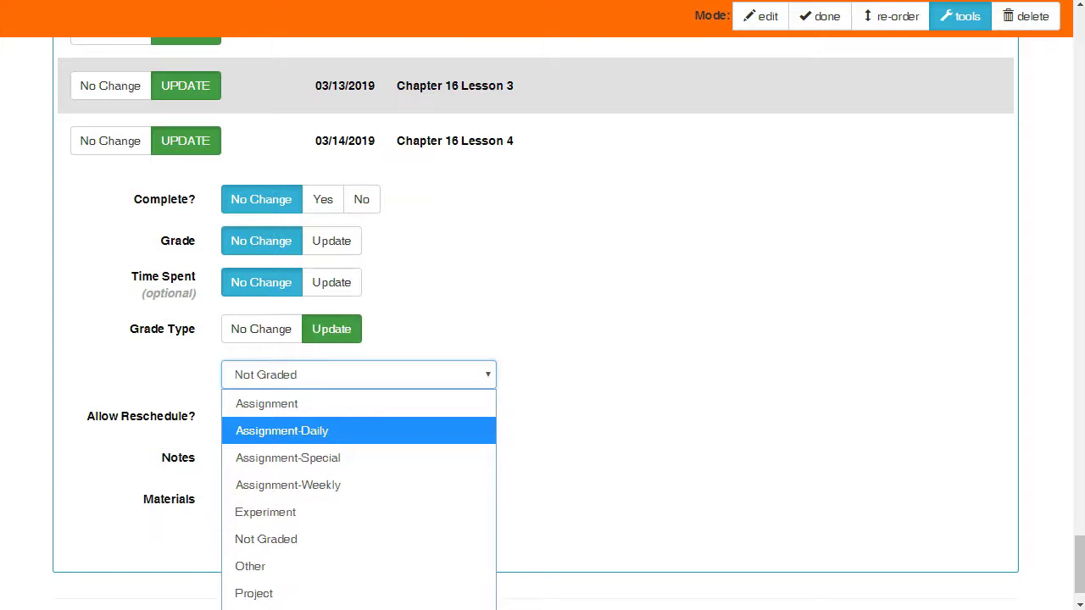
{"action": "key", "text": "Return"}
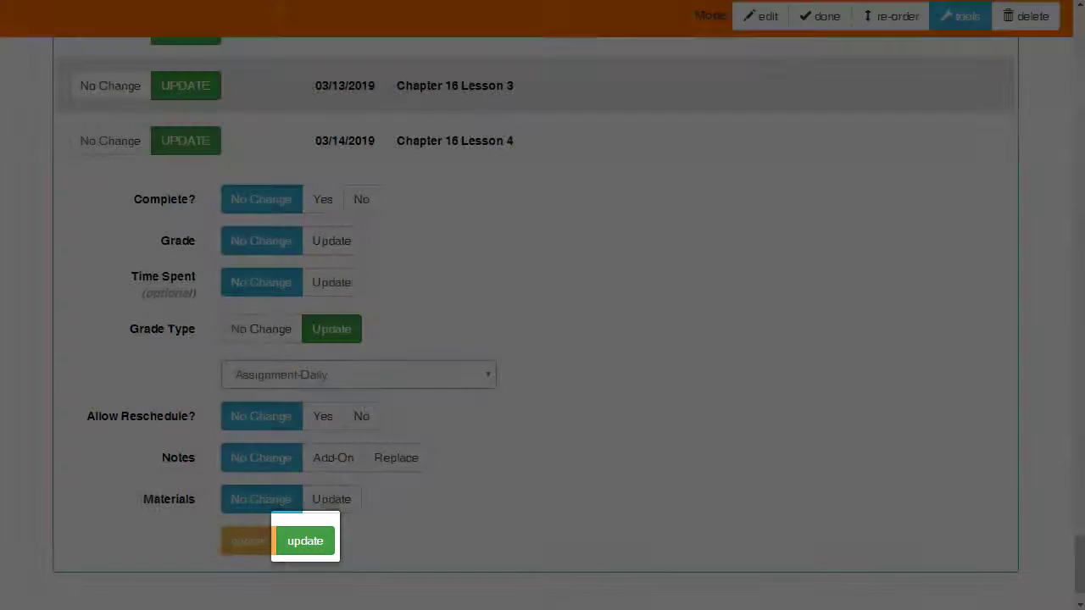
{"action": "left_click", "coordinate": [305, 541]}
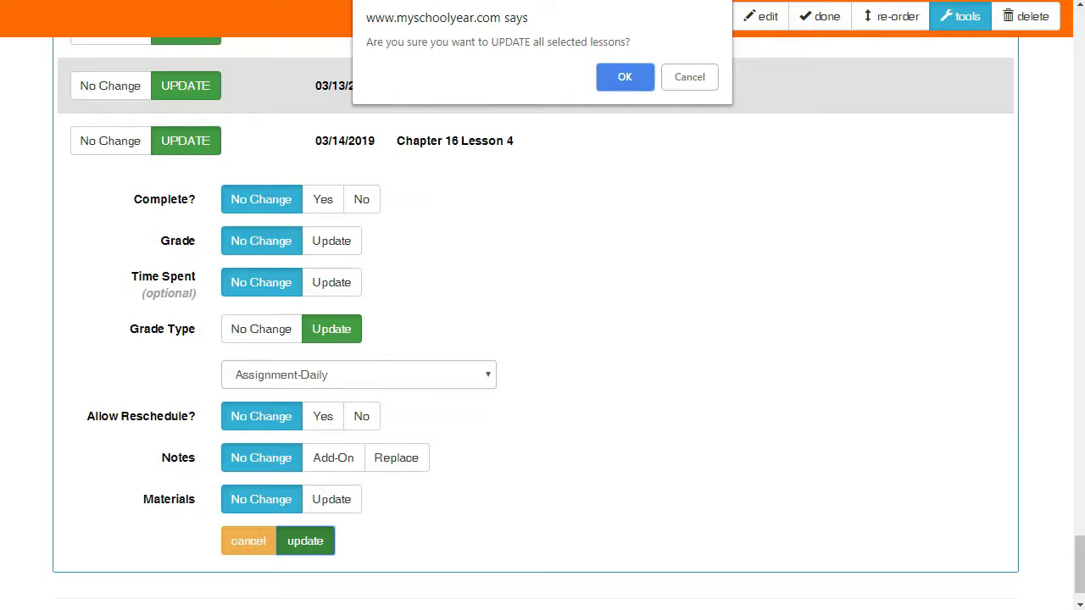
{"action": "key", "text": "Return"}
{"action": "key", "text": "Return"}
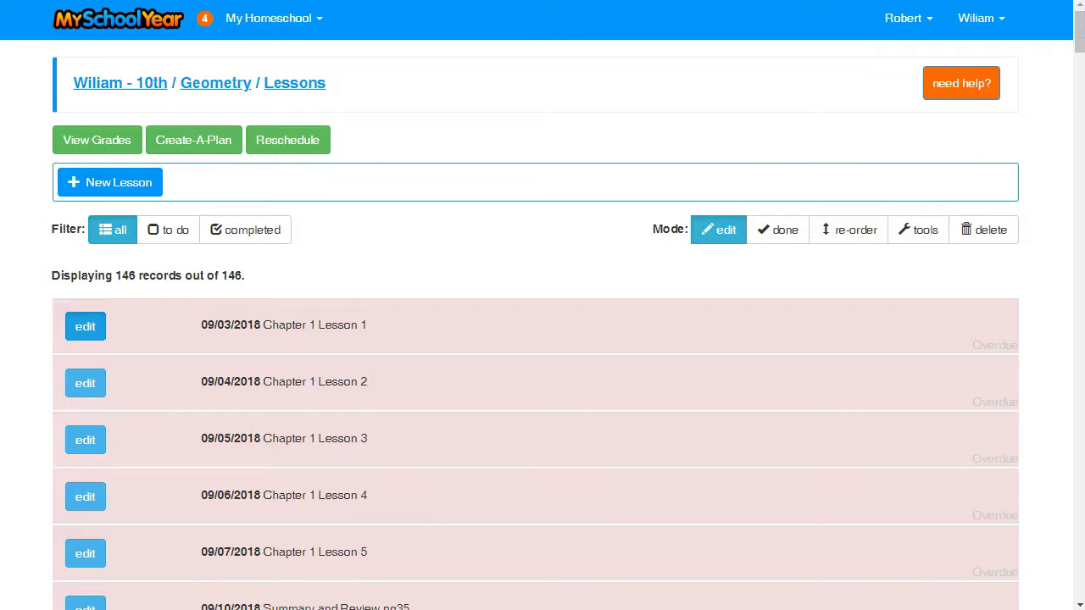
Step: Open Chapter 1 Lesson 1 for editing and check its grade type and additional options, including materials and notes
{"action": "left_click", "coordinate": [86, 326]}
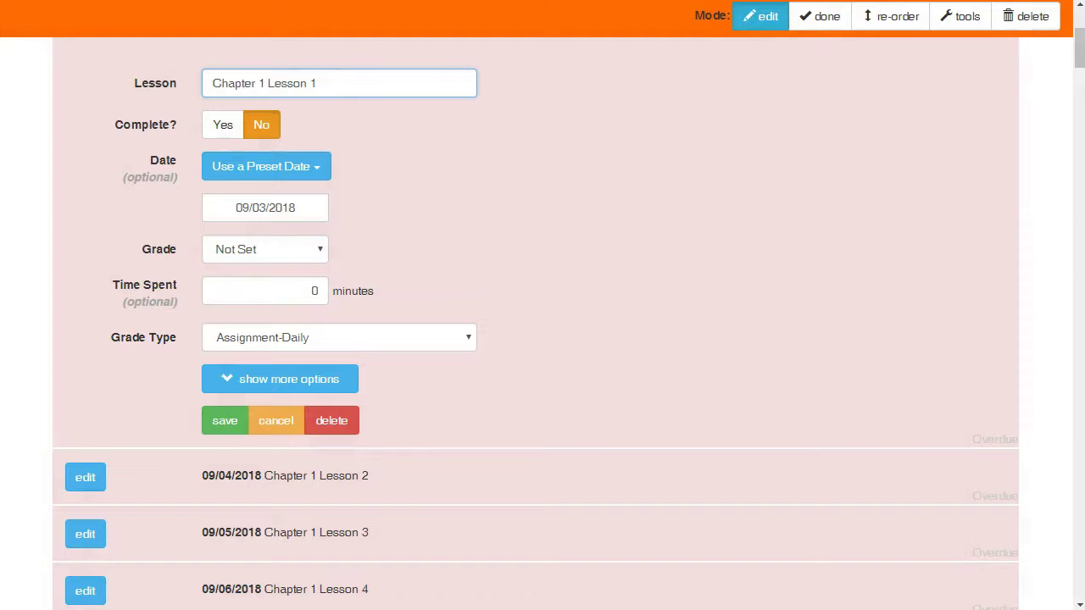
{"action": "scroll", "coordinate": [85, 254], "scroll_direction": "down", "scroll_amount": 8}
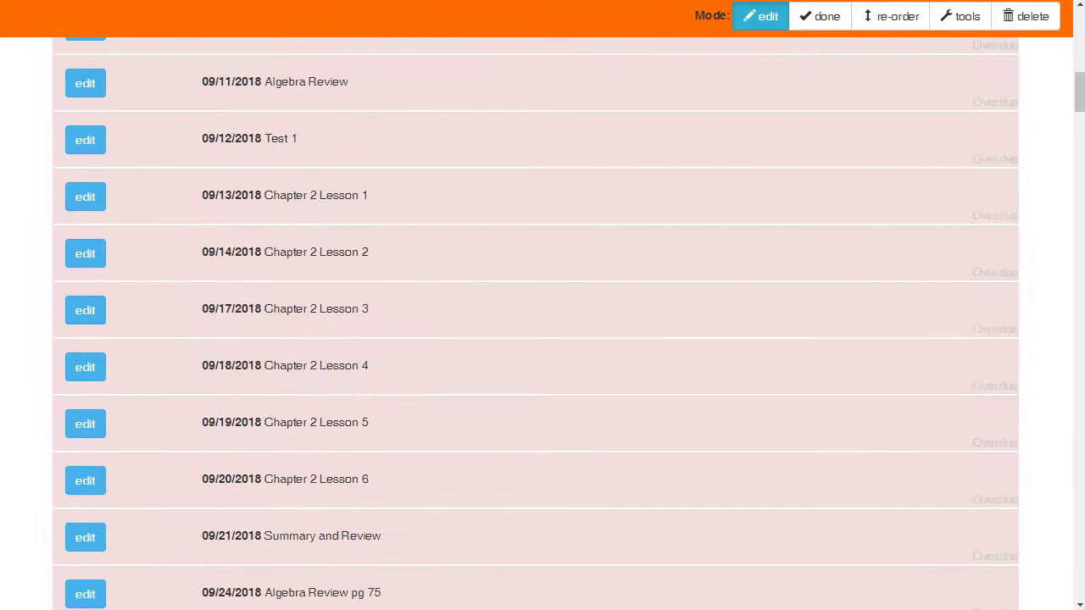
{"action": "left_click", "coordinate": [85, 140]}
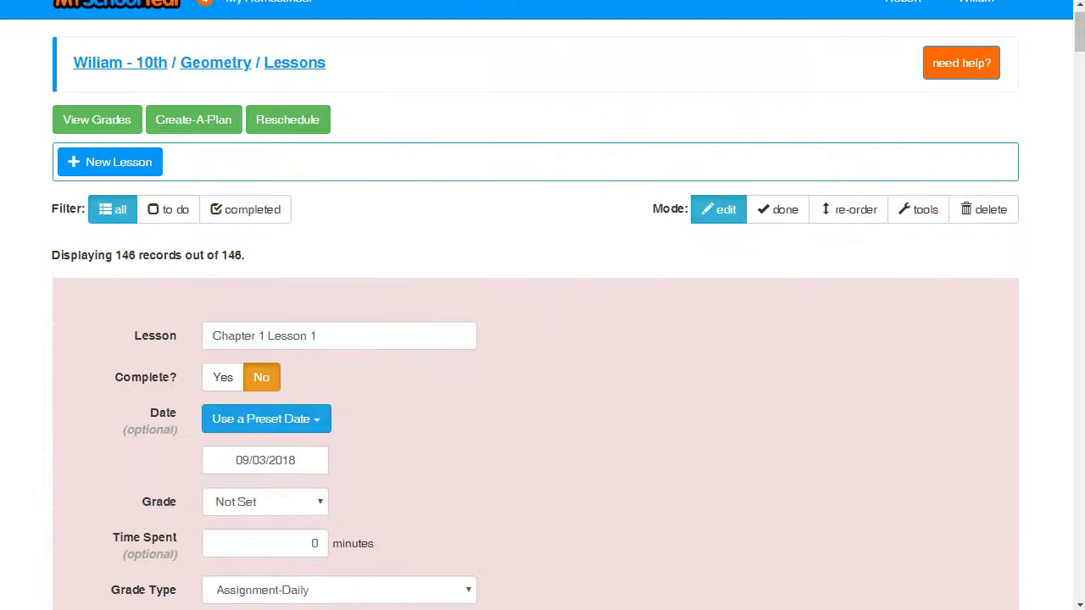
{"action": "scroll", "coordinate": [266, 418], "scroll_direction": "down", "scroll_amount": 4}
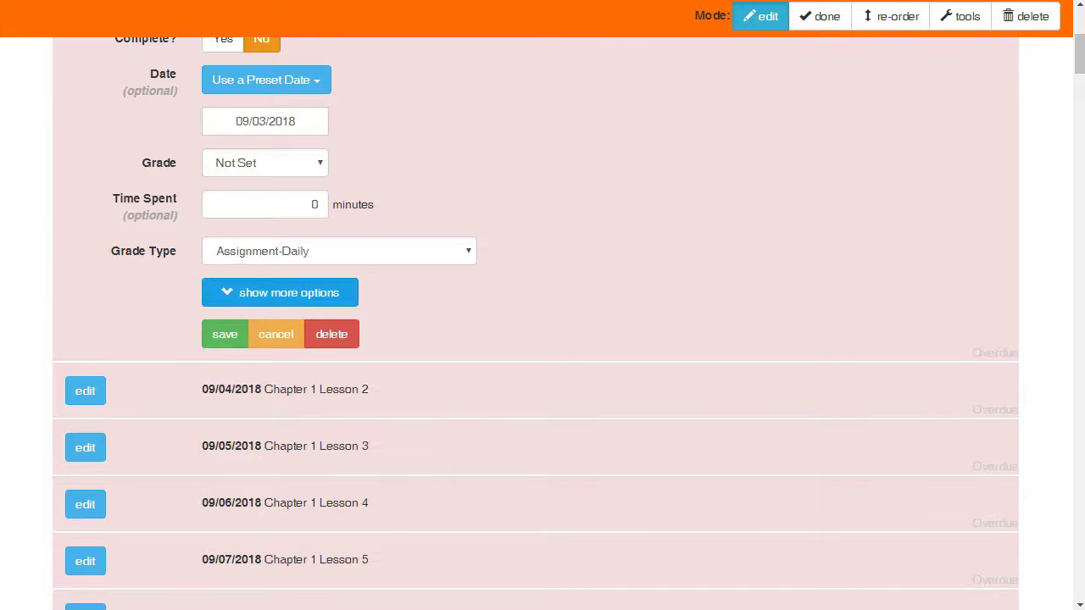
{"action": "left_click", "coordinate": [279, 292]}
{"action": "scroll", "coordinate": [543, 339], "scroll_direction": "down", "scroll_amount": 2}
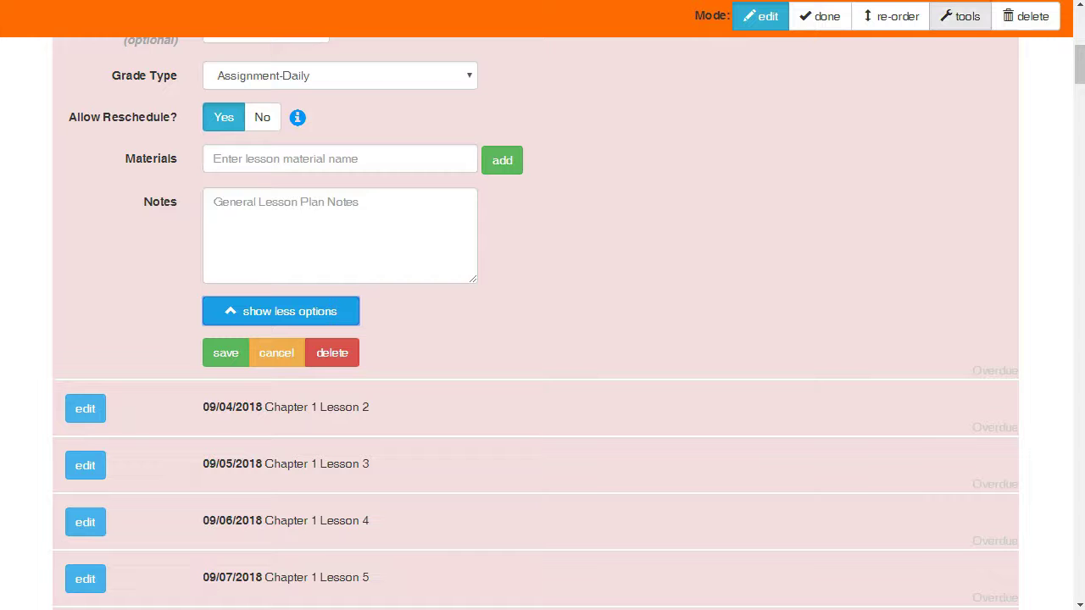
Step: Preview a bulk update of all lessons with the grade type Assignment-Daily
{"action": "left_click", "coordinate": [961, 16]}
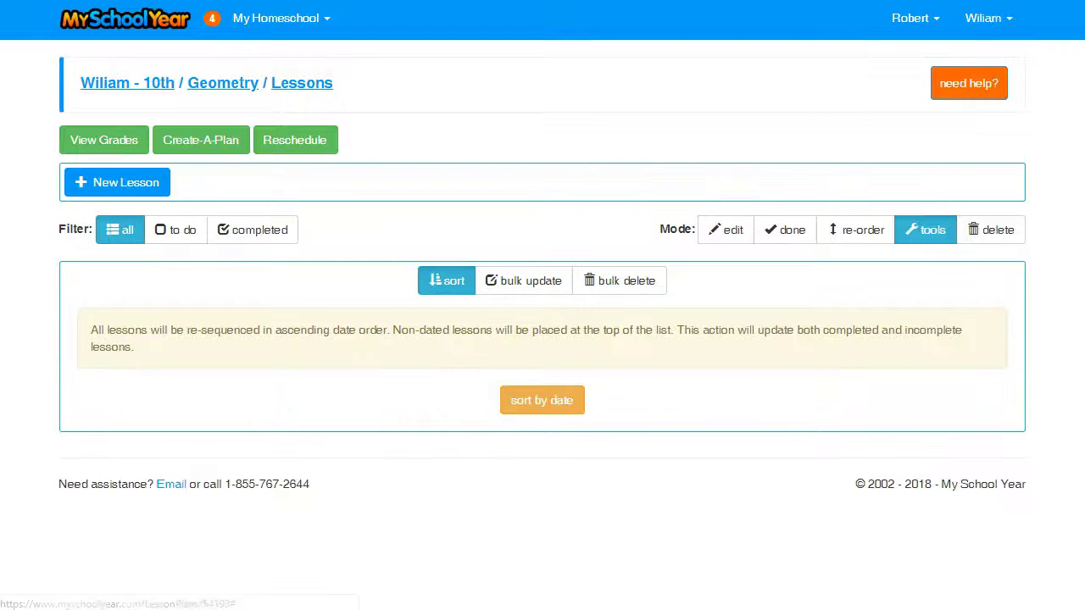
{"action": "left_click", "coordinate": [523, 280]}
{"action": "scroll", "coordinate": [340, 322], "scroll_direction": "down", "scroll_amount": 2}
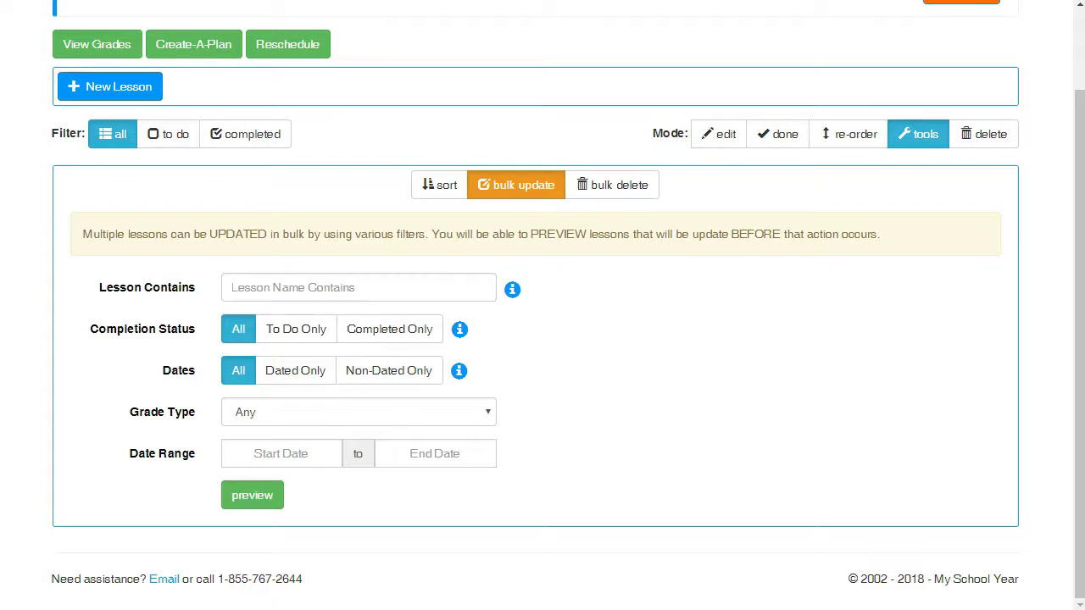
{"action": "left_click", "coordinate": [358, 412]}
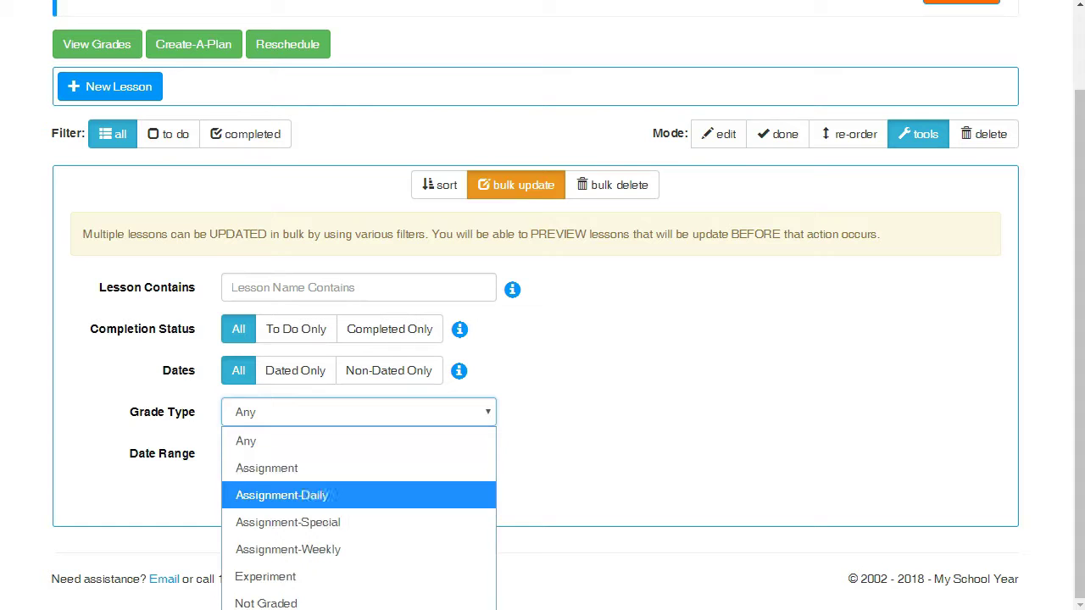
{"action": "left_click", "coordinate": [288, 494]}
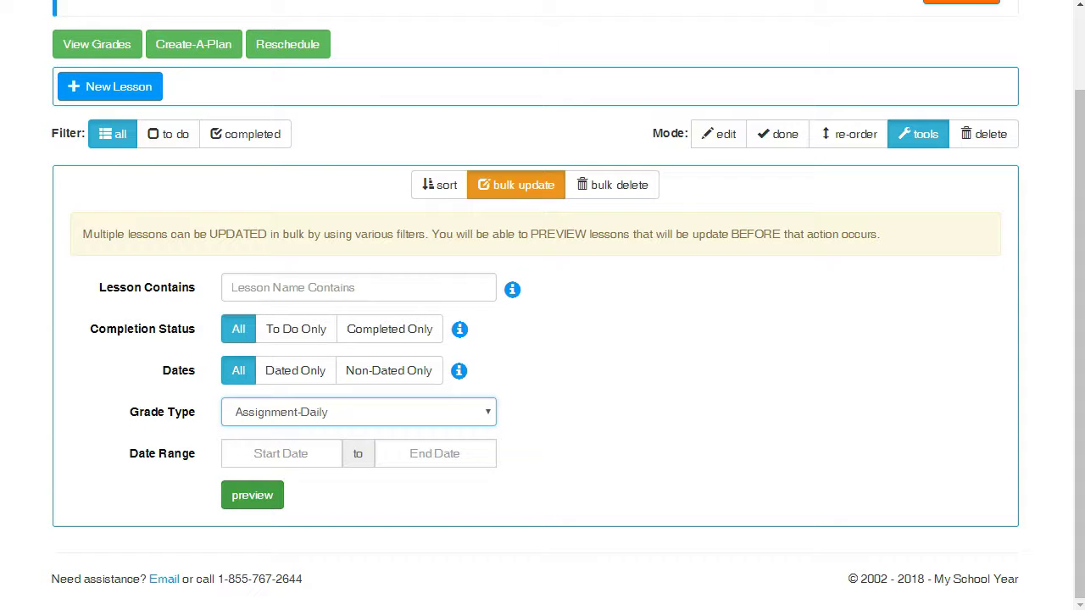
{"action": "left_click", "coordinate": [252, 495]}
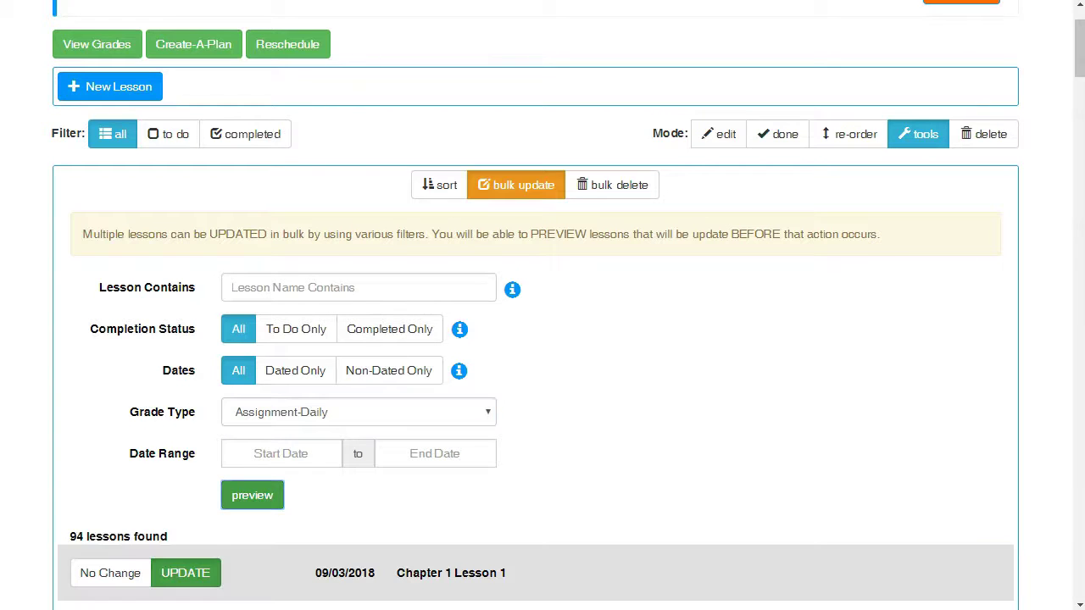
Step: Add the material "Jacobs Geometry" to all previewed lessons and apply the bulk update
{"action": "scroll", "coordinate": [542, 339], "scroll_direction": "down", "scroll_amount": 4}
{"action": "scroll", "coordinate": [542, 339], "scroll_direction": "down", "scroll_amount": 20}
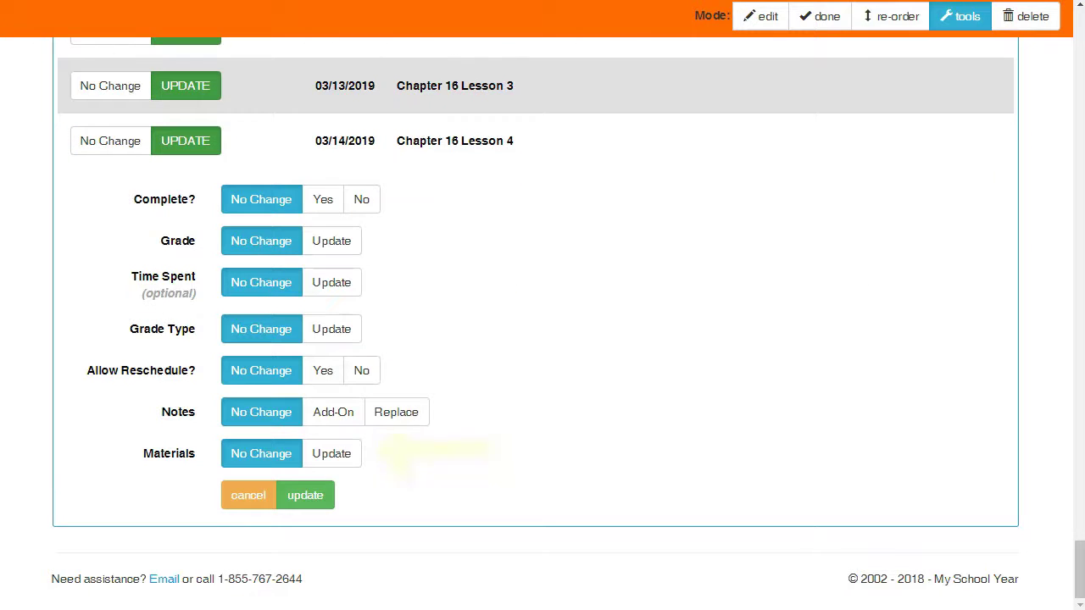
{"action": "left_click", "coordinate": [332, 454]}
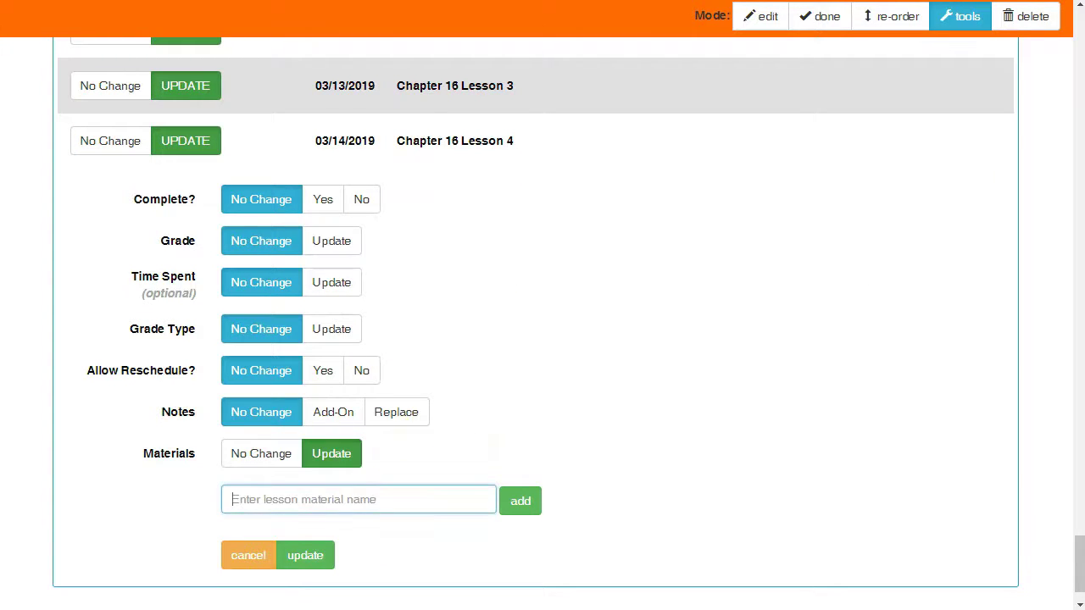
{"action": "type", "text": "Jacobs Geometry"}
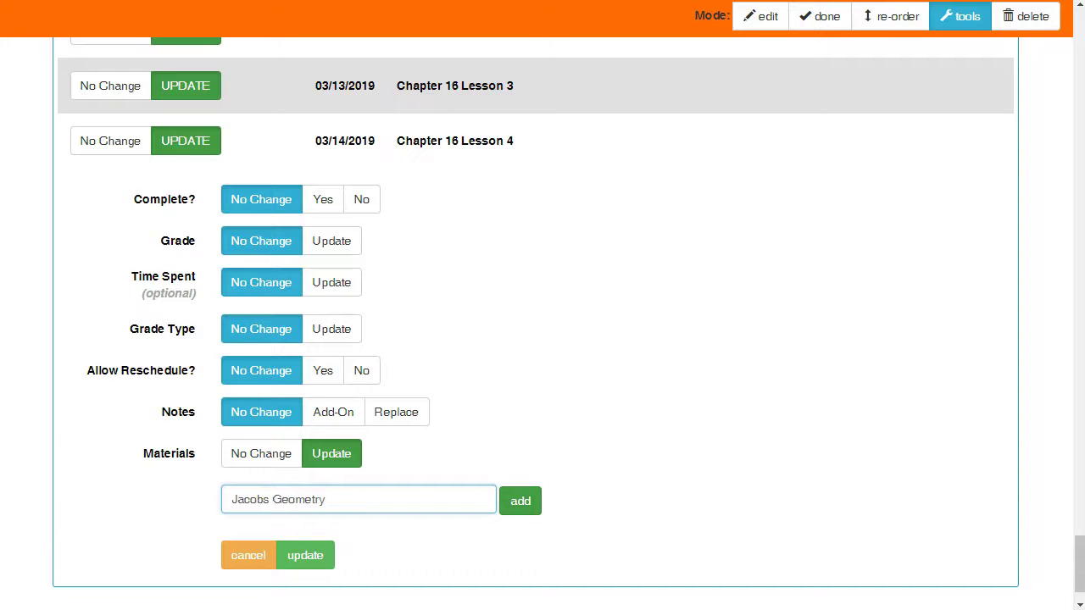
{"action": "left_click", "coordinate": [520, 501]}
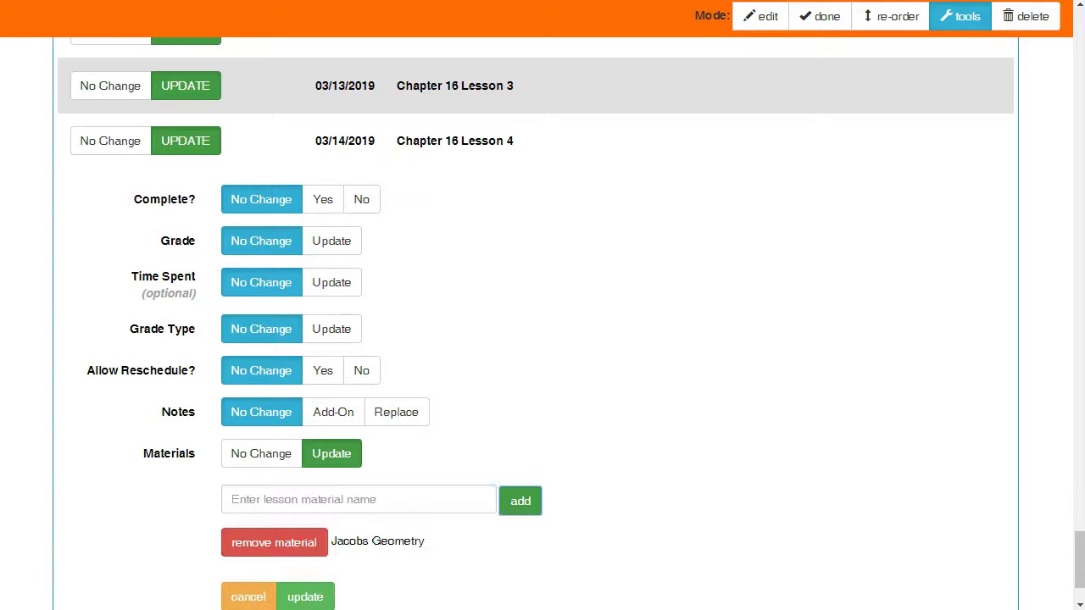
{"action": "scroll", "coordinate": [521, 501], "scroll_direction": "down", "scroll_amount": 2}
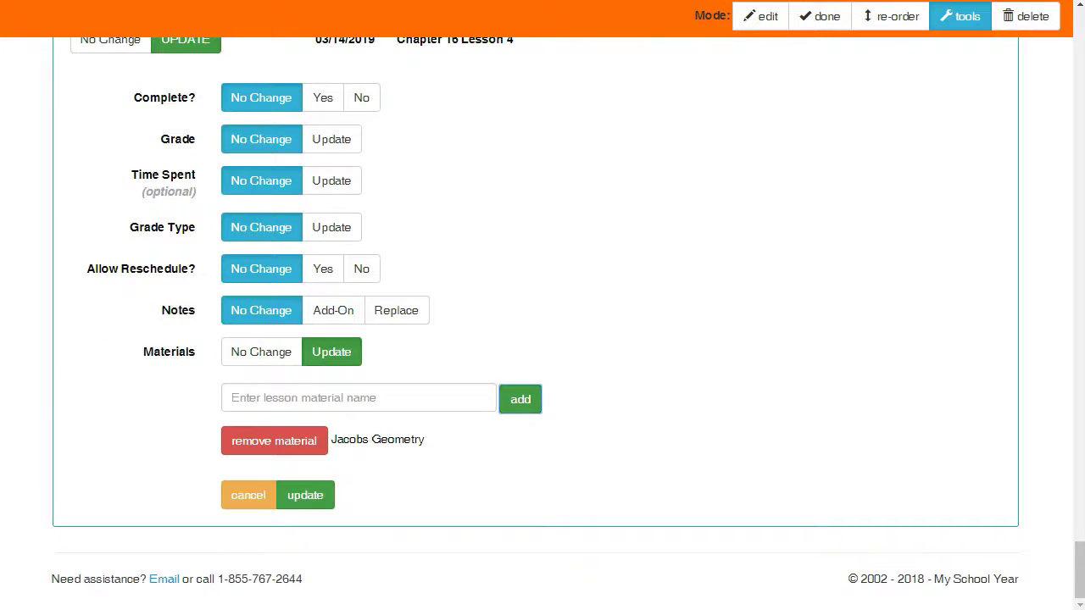
{"action": "left_click", "coordinate": [305, 495]}
{"action": "key", "text": "Return"}
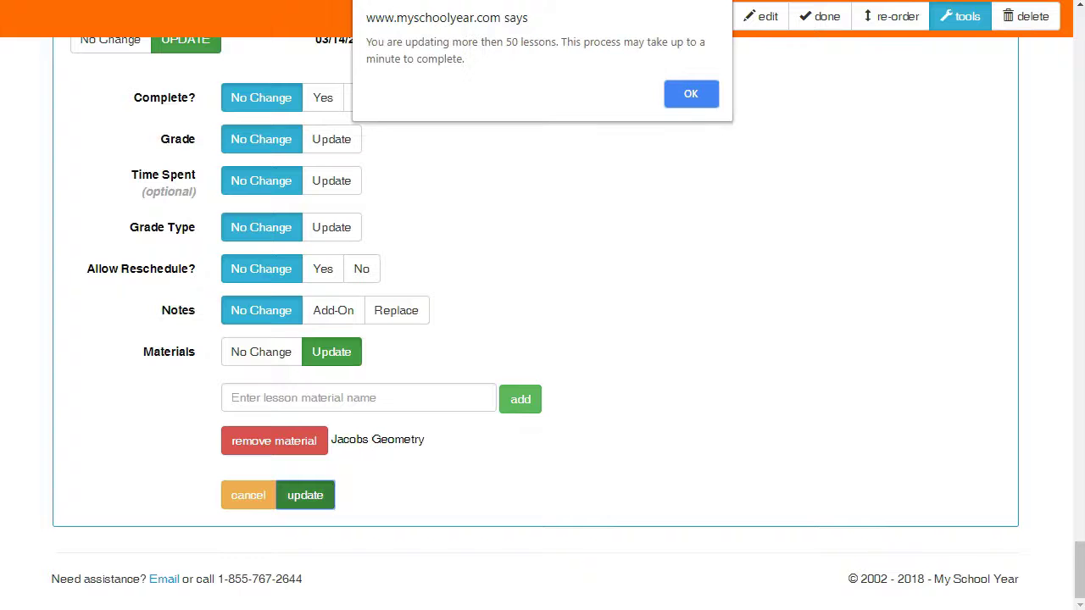
{"action": "key", "text": "Return"}
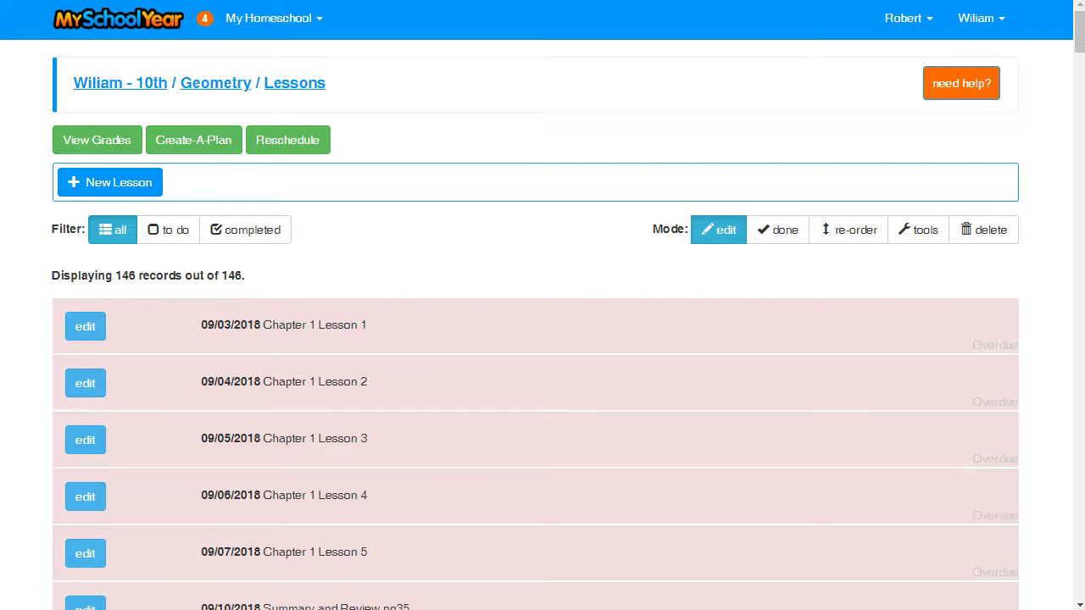
Step: Reopen Chapter 1 Lesson 1 and check the materials in its additional options
{"action": "left_click", "coordinate": [85, 327]}
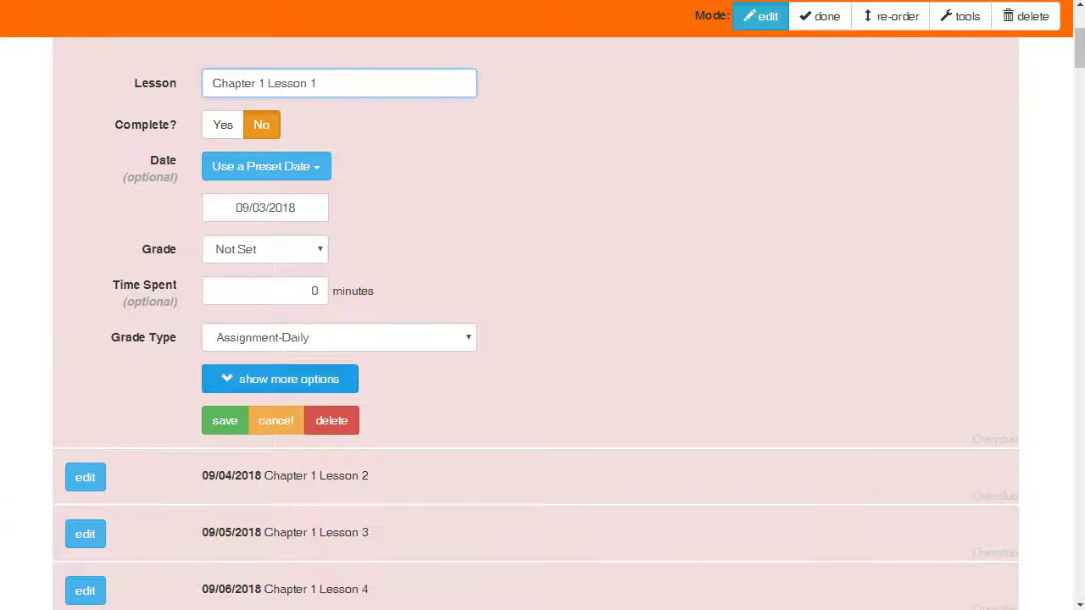
{"action": "left_click", "coordinate": [279, 378]}
{"action": "scroll", "coordinate": [280, 379], "scroll_direction": "down", "scroll_amount": 3}
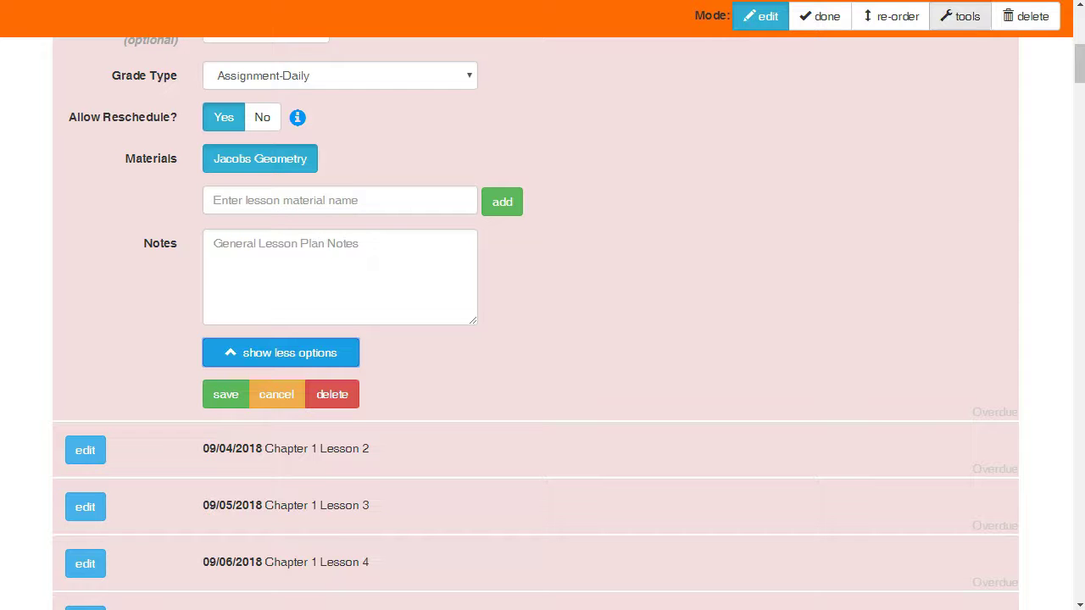
Step: Preview a bulk update of the Assignment-Daily lessons, limiting the date range with an end date
{"action": "left_click", "coordinate": [961, 16]}
{"action": "left_click", "coordinate": [515, 281]}
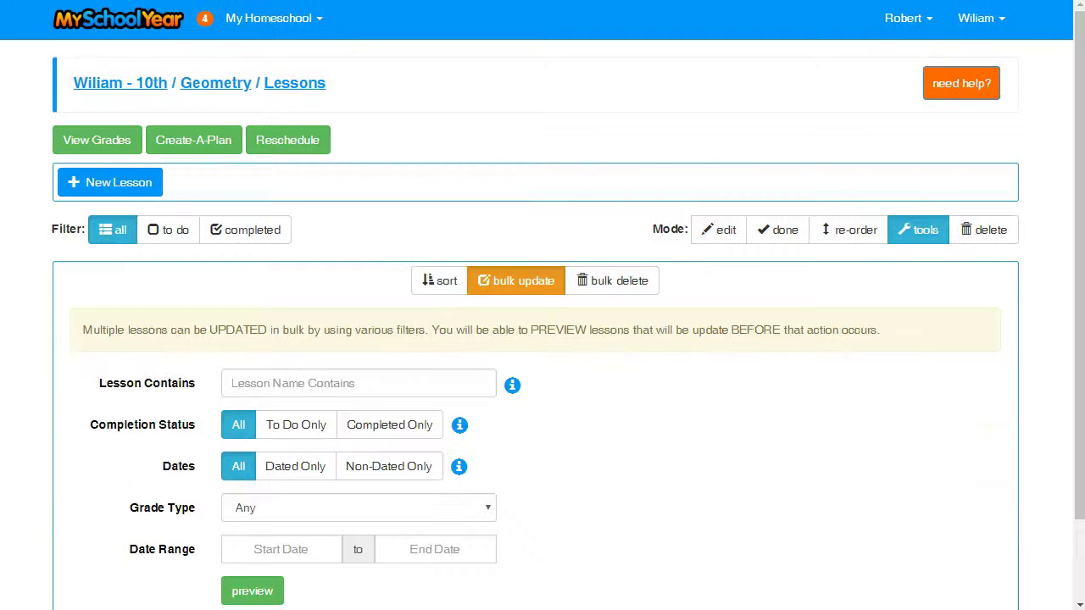
{"action": "scroll", "coordinate": [543, 339], "scroll_direction": "down", "scroll_amount": 2}
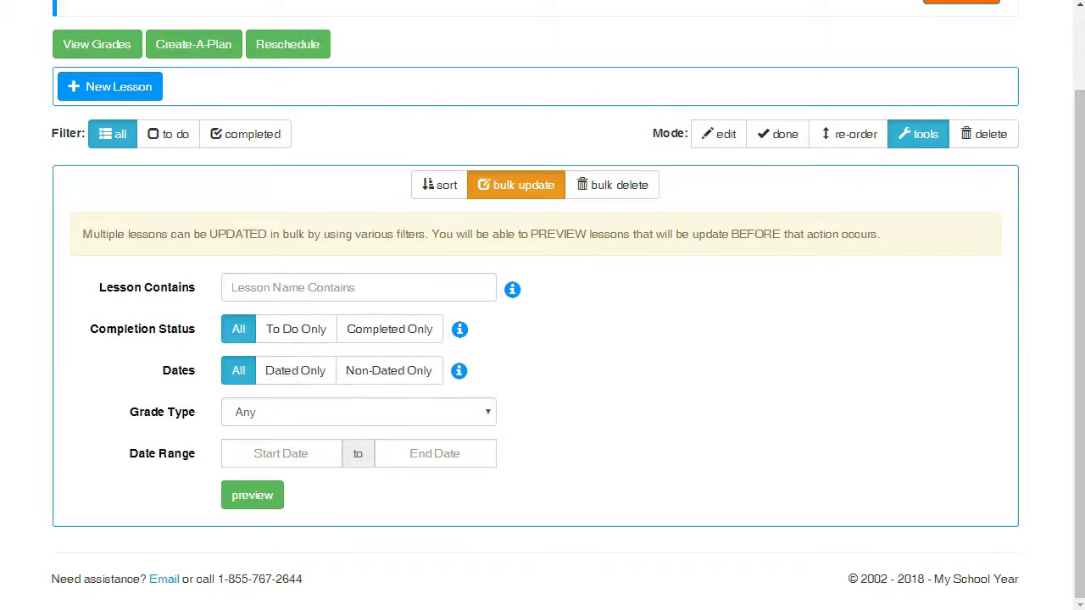
{"action": "left_click", "coordinate": [358, 412]}
{"action": "left_click", "coordinate": [279, 492]}
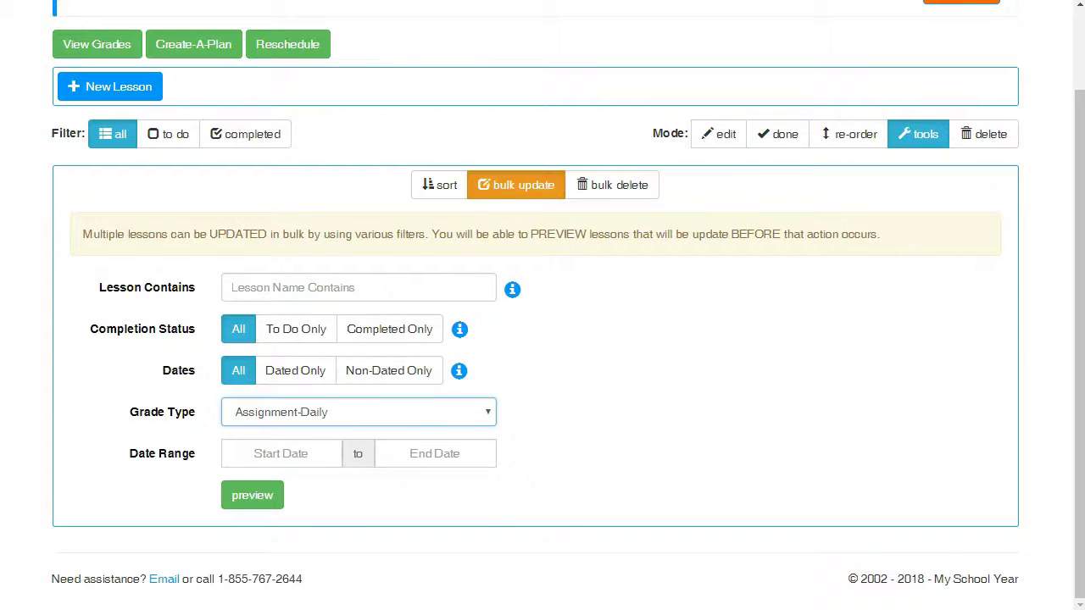
{"action": "left_click", "coordinate": [435, 454]}
{"action": "left_click", "coordinate": [521, 319]}
{"action": "left_click", "coordinate": [252, 495]}
{"action": "scroll", "coordinate": [543, 339], "scroll_direction": "down", "scroll_amount": 8}
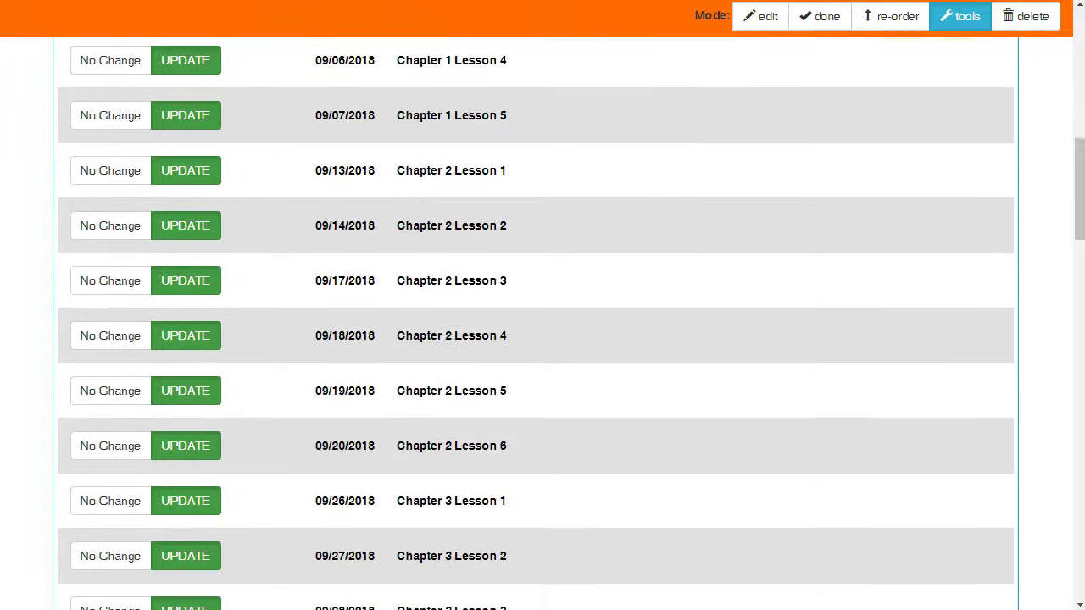
Step: Set the previewed lessons to complete with a grade of 100 in the bulk update options
{"action": "scroll", "coordinate": [543, 339], "scroll_direction": "down", "scroll_amount": 20}
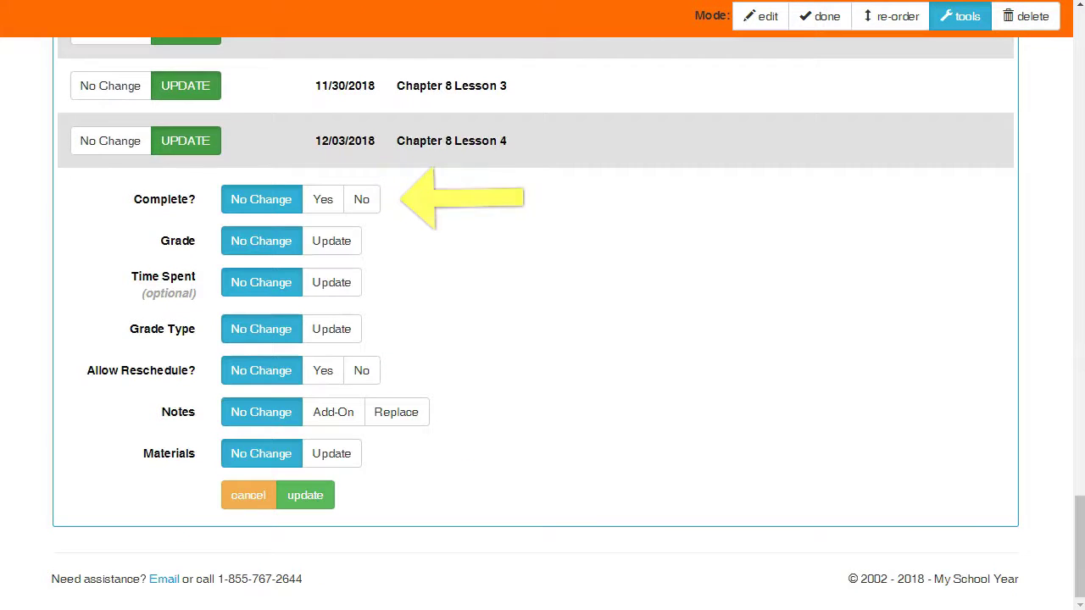
{"action": "left_click", "coordinate": [323, 199]}
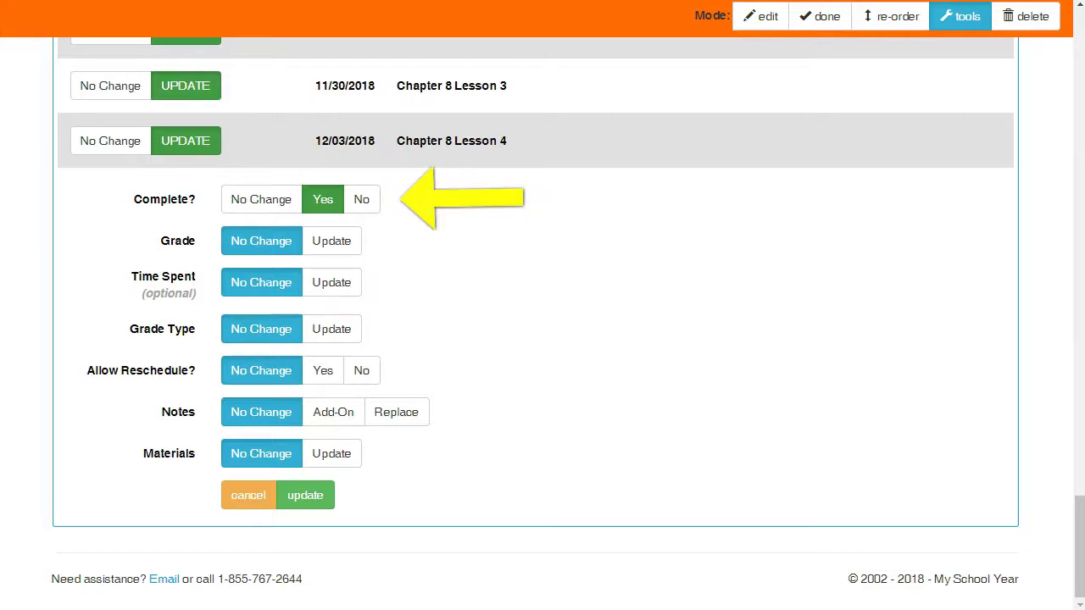
{"action": "left_click", "coordinate": [331, 241]}
{"action": "left_click", "coordinate": [331, 286]}
{"action": "type", "text": "100"}
{"action": "key", "text": "Return"}
Step: Set the time spent to 60 minutes for the previewed lessons and apply the bulk update
{"action": "left_click", "coordinate": [331, 328]}
{"action": "left_click", "coordinate": [323, 374]}
{"action": "type", "text": "60"}
{"action": "key", "text": "Tab"}
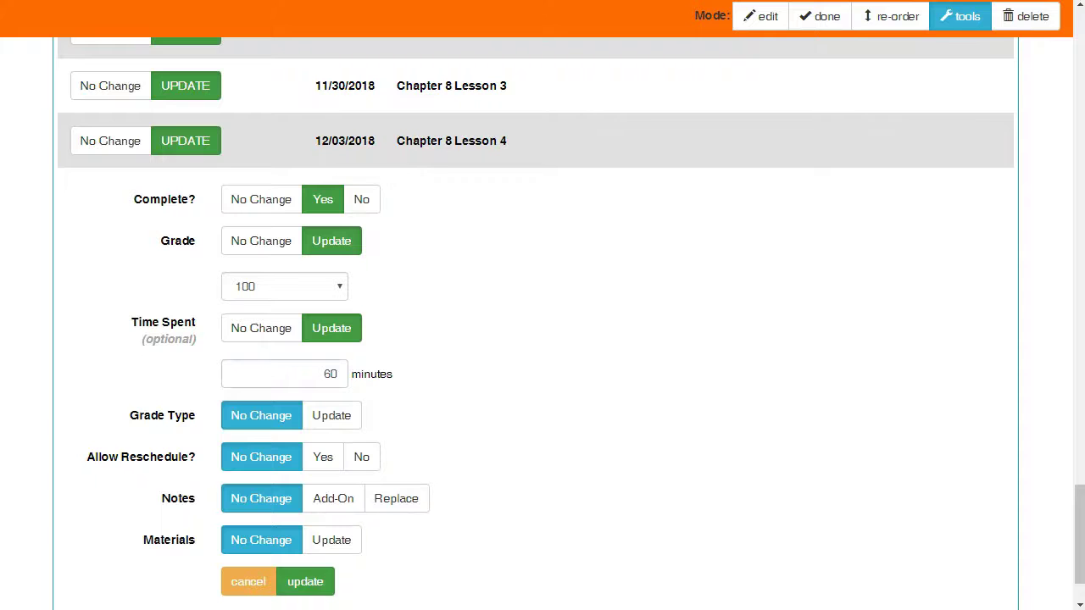
{"action": "left_click", "coordinate": [305, 581]}
{"action": "left_click", "coordinate": [625, 75]}
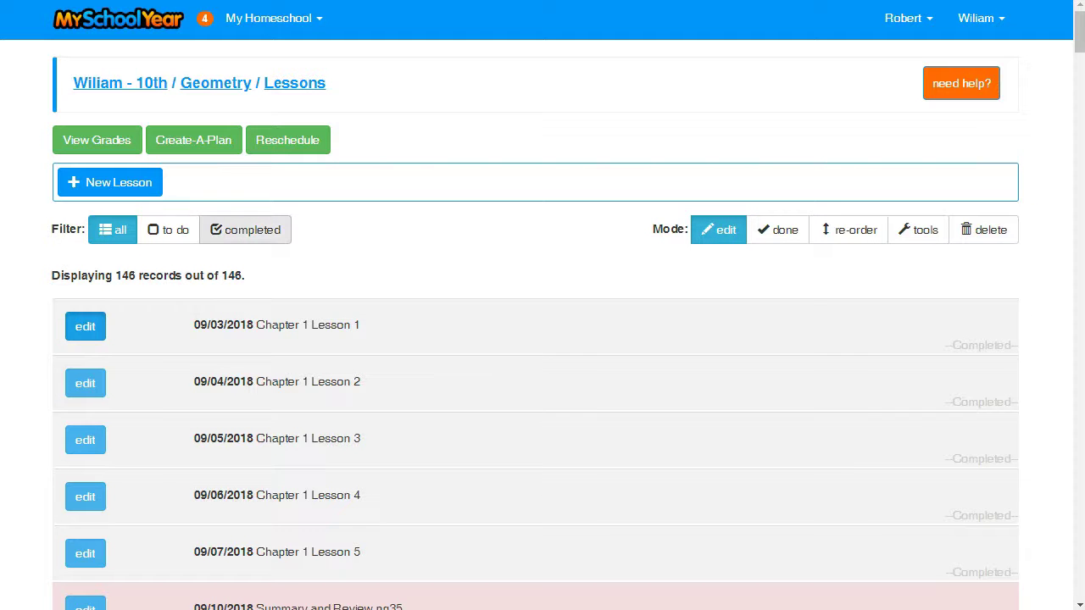
Step: Filter the list to completed lessons and open Chapter 1 Lesson 1 for editing
{"action": "left_click", "coordinate": [245, 230]}
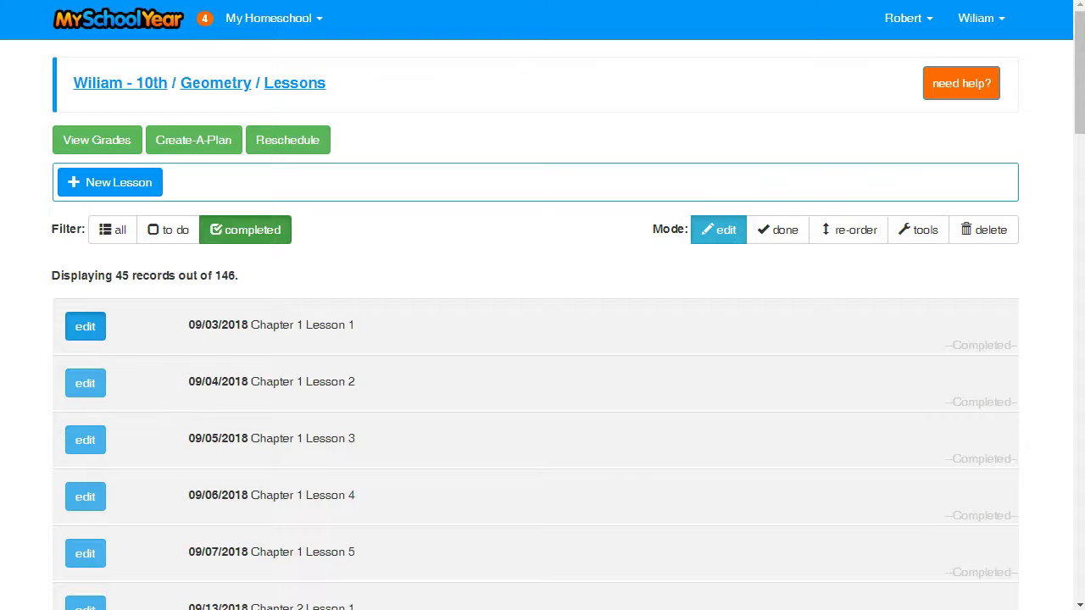
{"action": "left_click", "coordinate": [85, 326]}
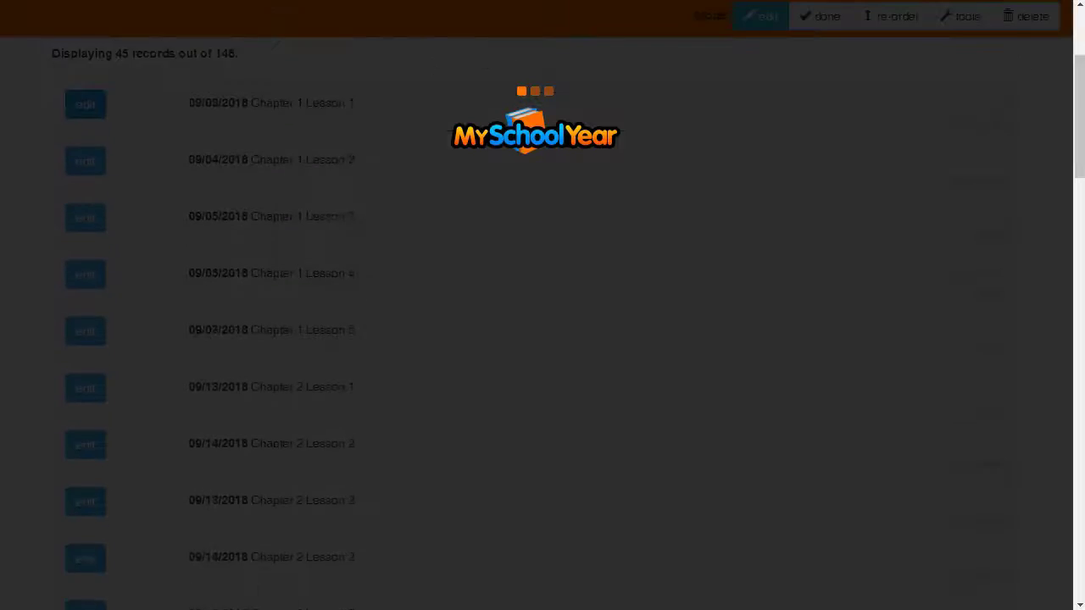